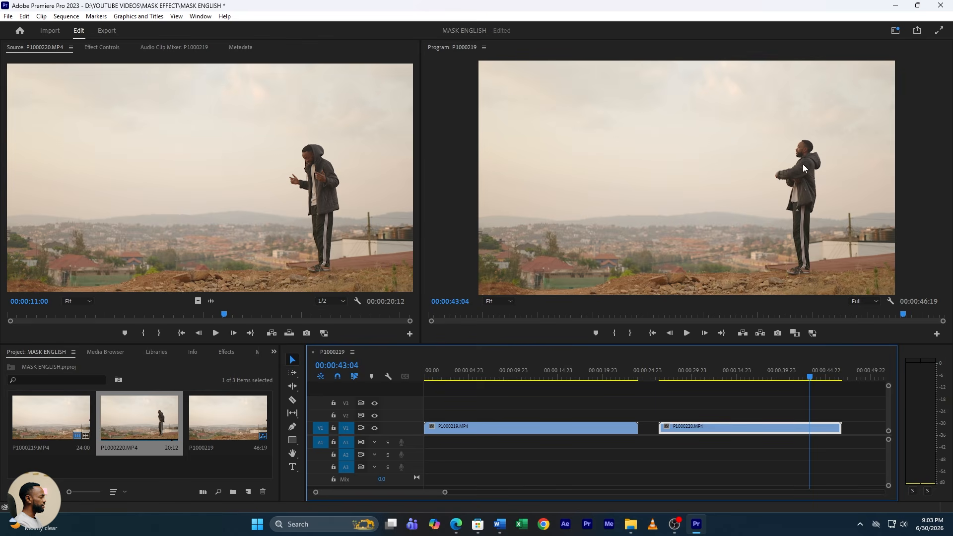
- Stack P1000219.MP4 on V2 above P1000220.MP4 at the start of the sequence, and trim its end to match the lower clip
{"action": "left_click_drag", "start_coordinate": [809, 377], "coordinate": [806, 277]}
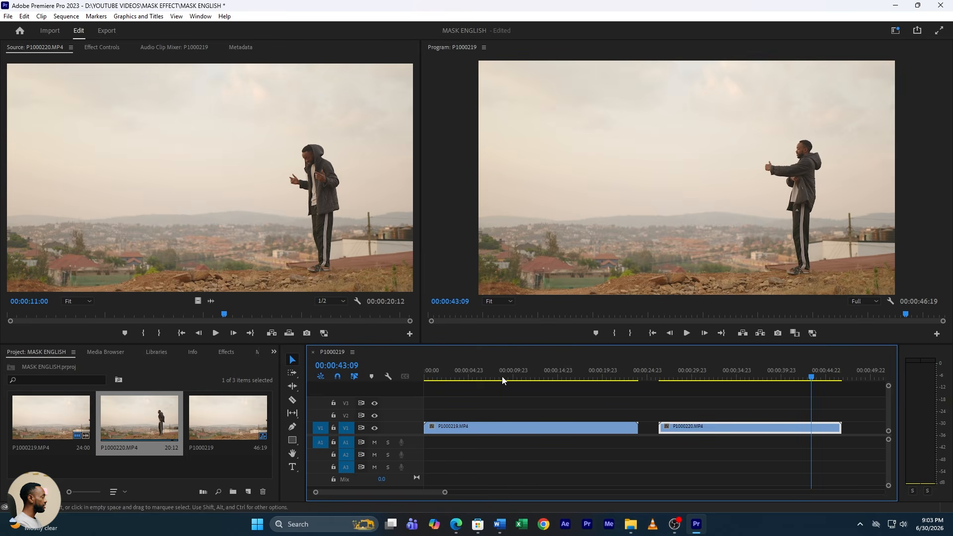
{"action": "left_click_drag", "start_coordinate": [514, 378], "coordinate": [563, 377]}
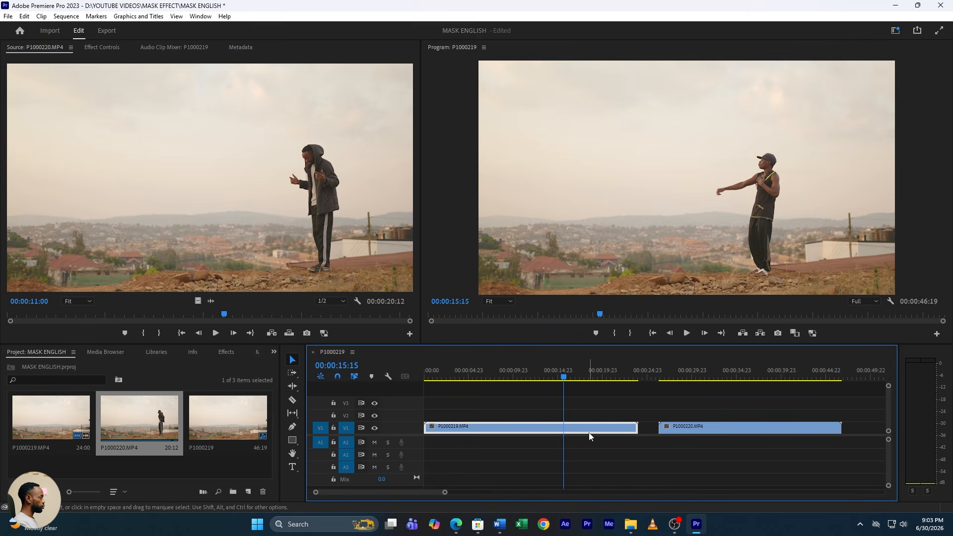
{"action": "left_click_drag", "start_coordinate": [571, 432], "coordinate": [559, 419]}
{"action": "left_click_drag", "start_coordinate": [753, 428], "coordinate": [519, 428]}
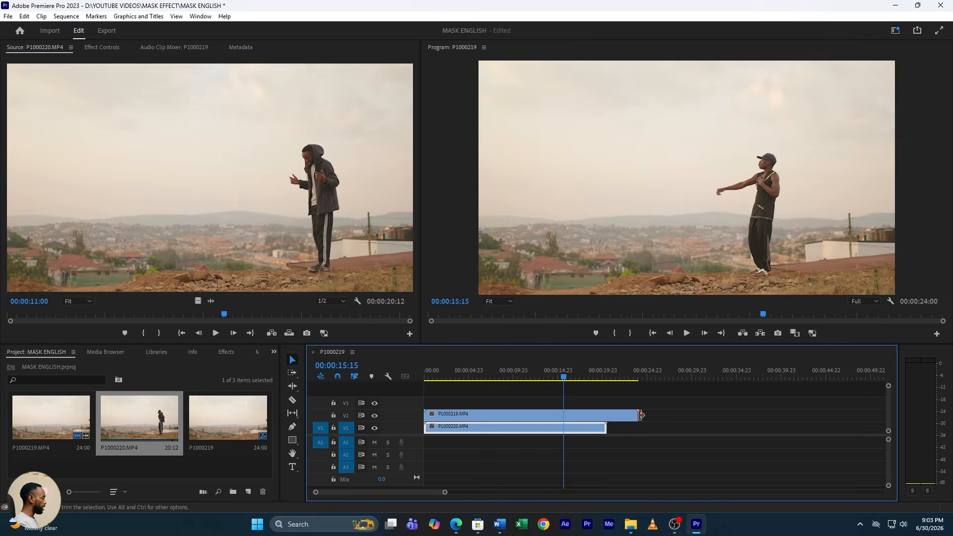
{"action": "left_click_drag", "start_coordinate": [640, 415], "coordinate": [607, 415]}
- Try P1000219.MP4 at 57% opacity to preview the overlap of the two clips, and reset its opacity
{"action": "left_click", "coordinate": [425, 377]}
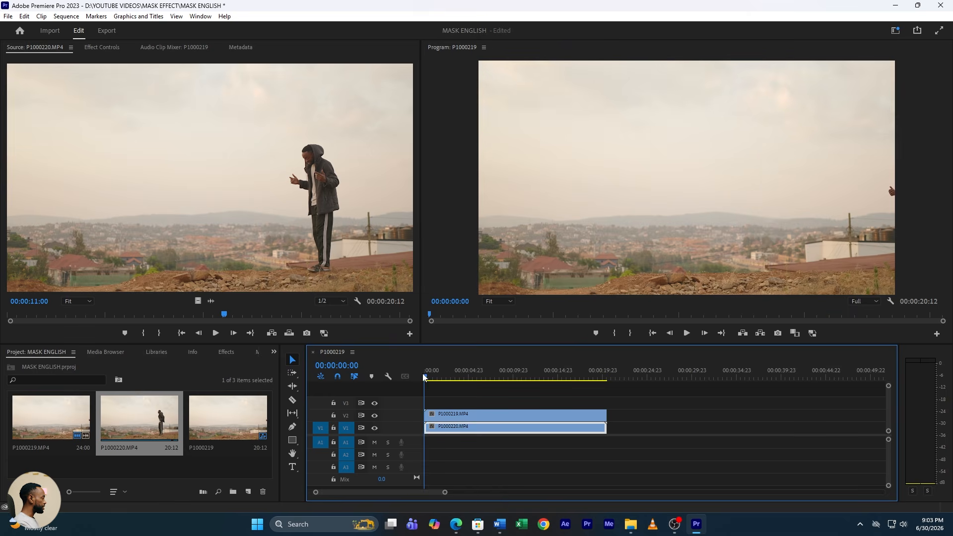
{"action": "left_click_drag", "start_coordinate": [424, 377], "coordinate": [451, 380]}
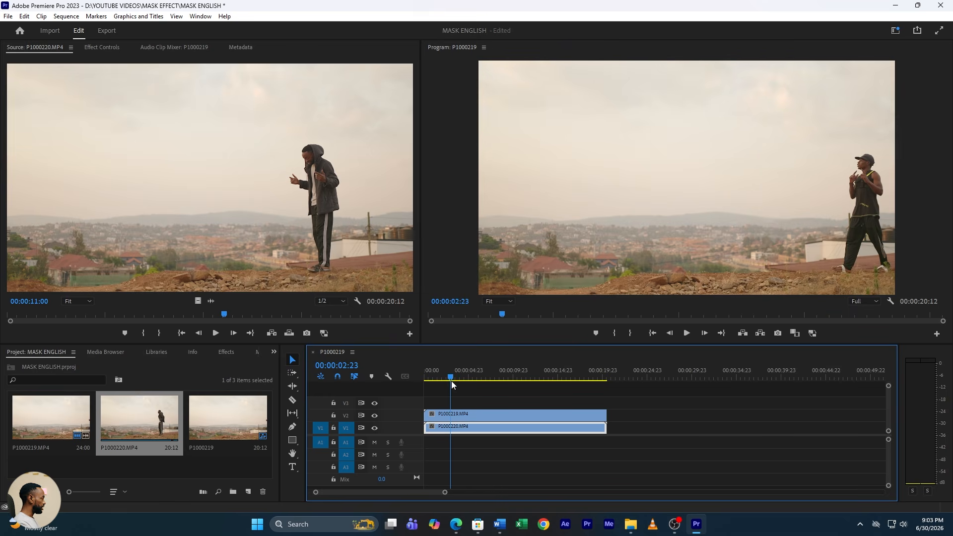
{"action": "left_click", "coordinate": [469, 413]}
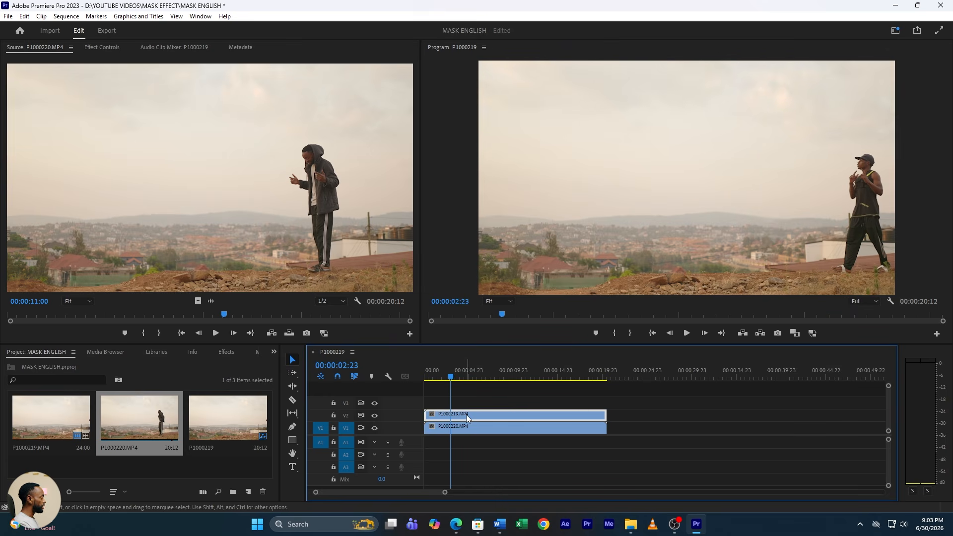
{"action": "left_click", "coordinate": [104, 47]}
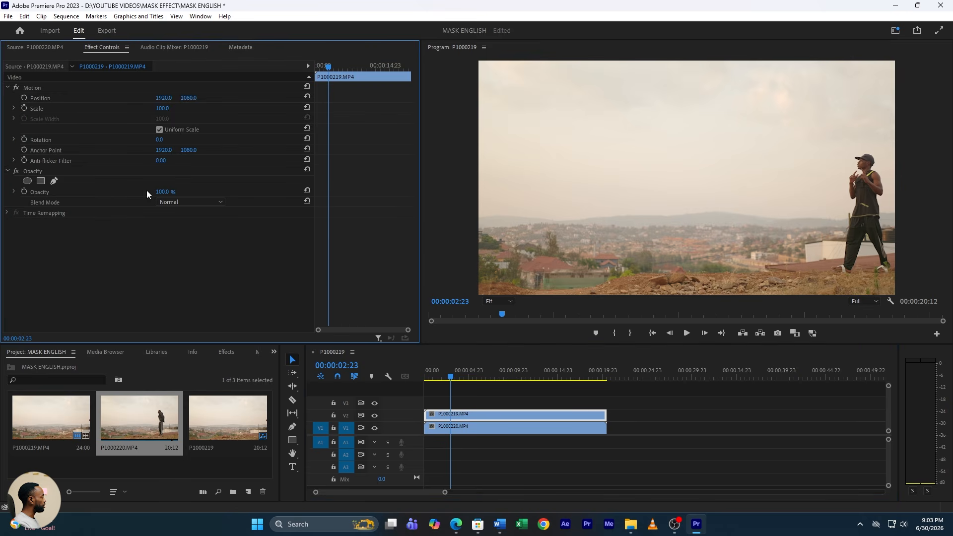
{"action": "left_click_drag", "start_coordinate": [171, 195], "coordinate": [149, 195]}
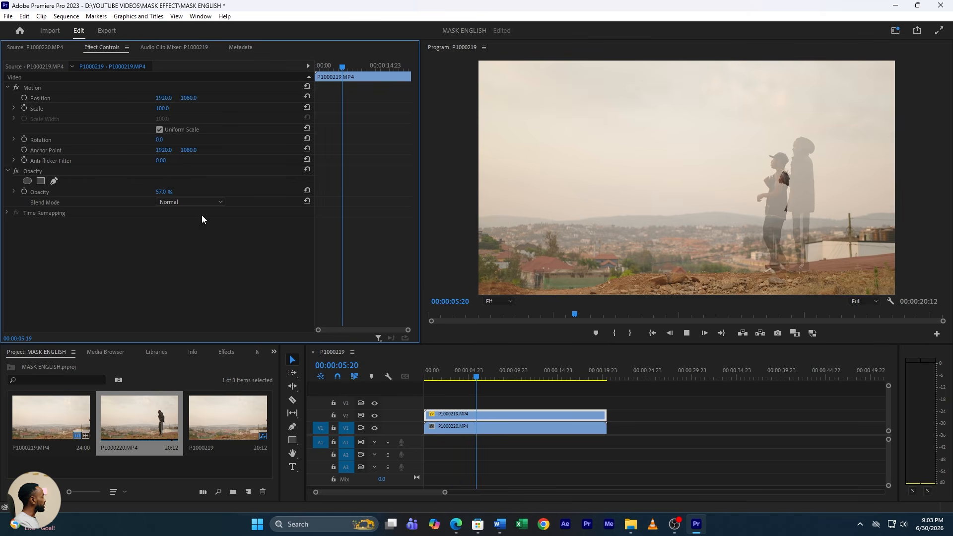
{"action": "key", "text": "space"}
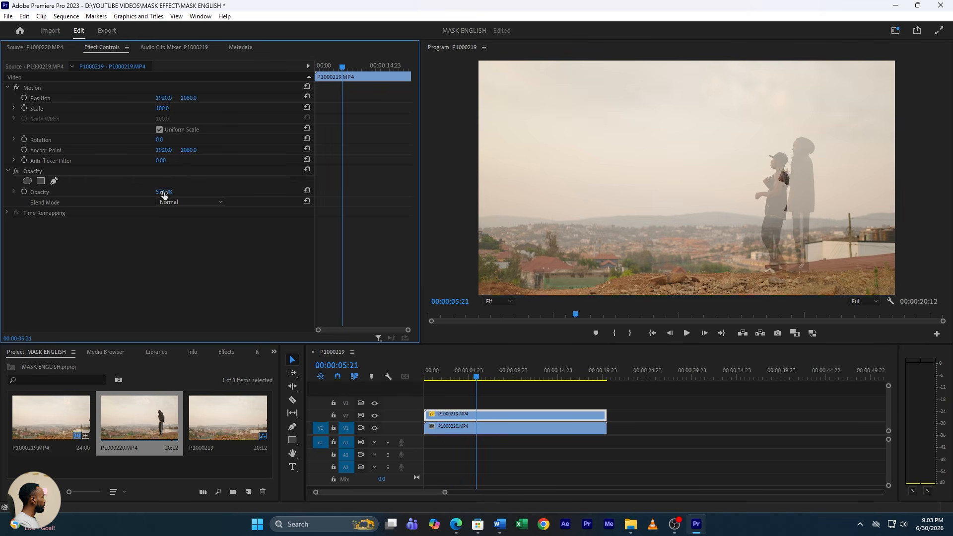
{"action": "left_click", "coordinate": [306, 192]}
- Rotate the P1000219.MP4 clip on V2 by 180° so its image is upside down
{"action": "left_click", "coordinate": [513, 454]}
{"action": "key", "text": "Home"}
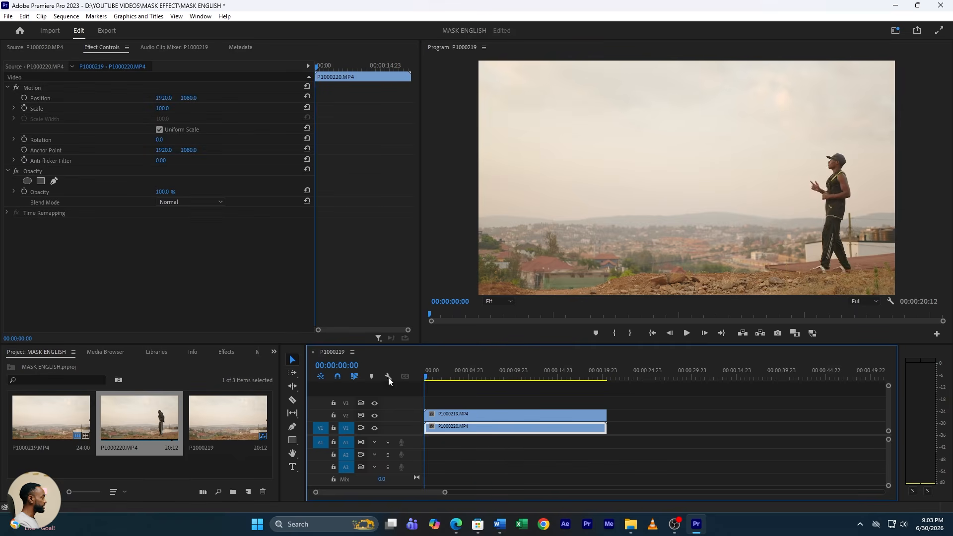
{"action": "key", "text": "space"}
{"action": "left_click", "coordinate": [469, 376]}
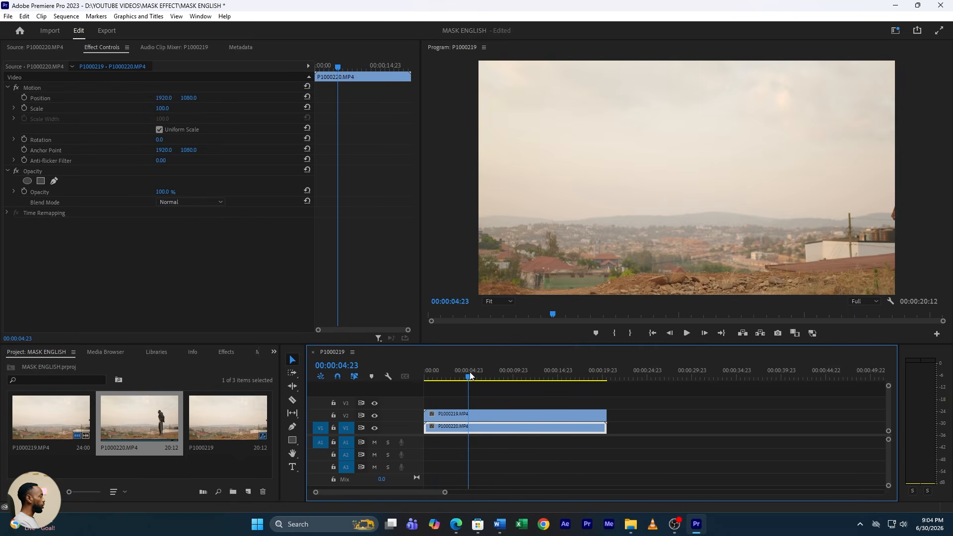
{"action": "left_click", "coordinate": [481, 415]}
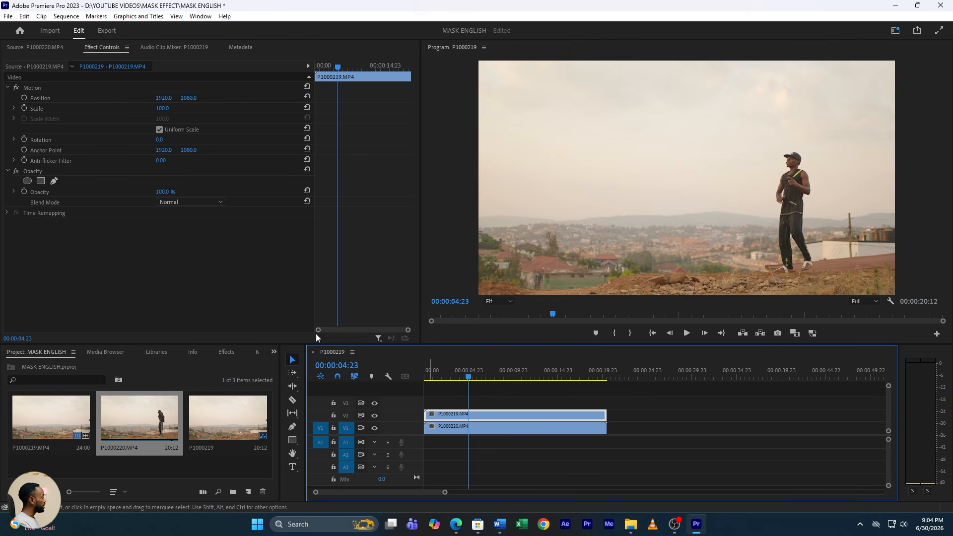
{"action": "left_click", "coordinate": [160, 140]}
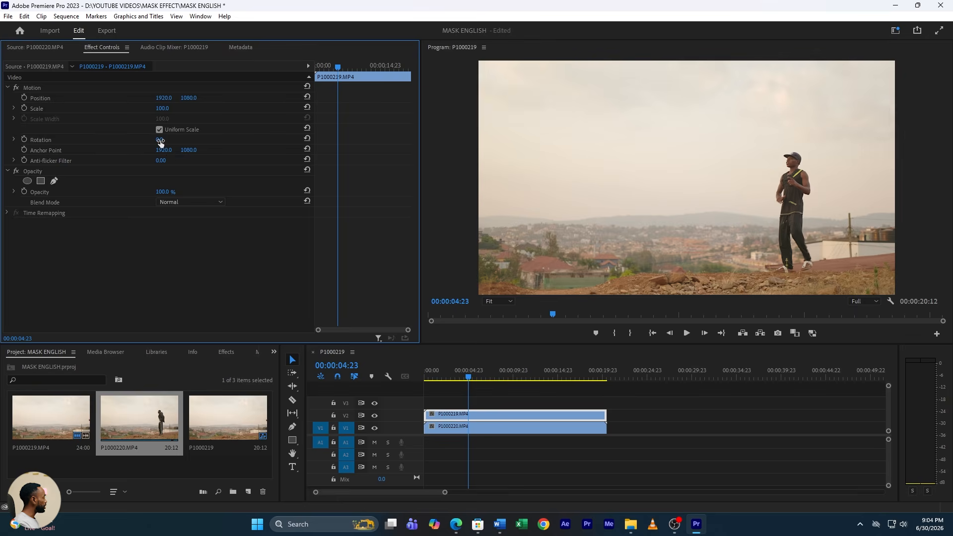
{"action": "left_click_drag", "start_coordinate": [160, 140], "coordinate": [240, 140]}
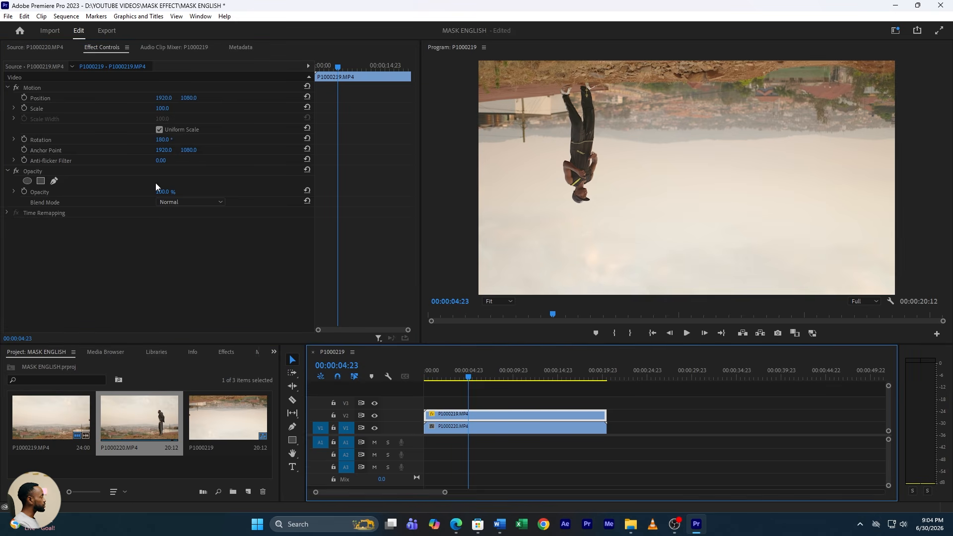
- Lower the opacity of the rotated V2 clip to 71% and play the sequence to check both figures together
{"action": "left_click_drag", "start_coordinate": [167, 192], "coordinate": [157, 192]}
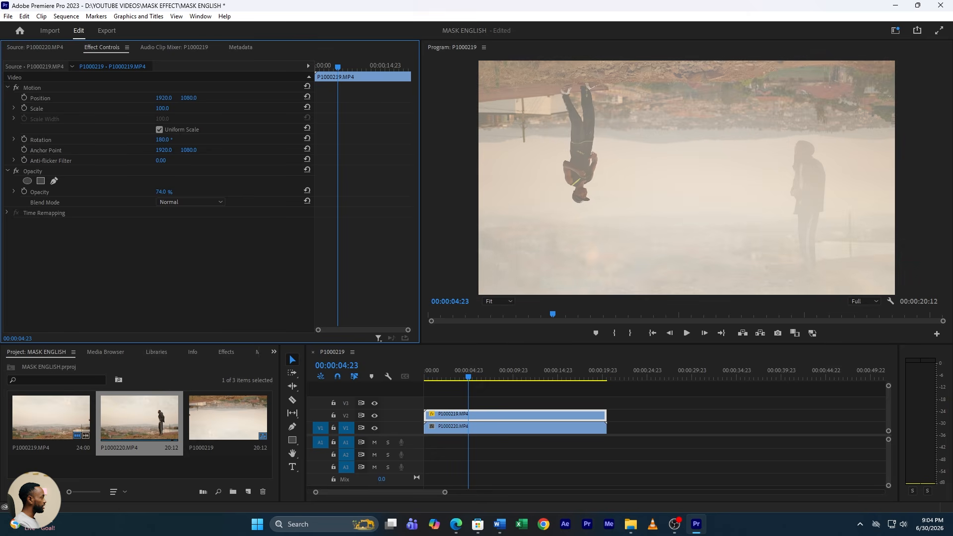
{"action": "key", "text": "space"}
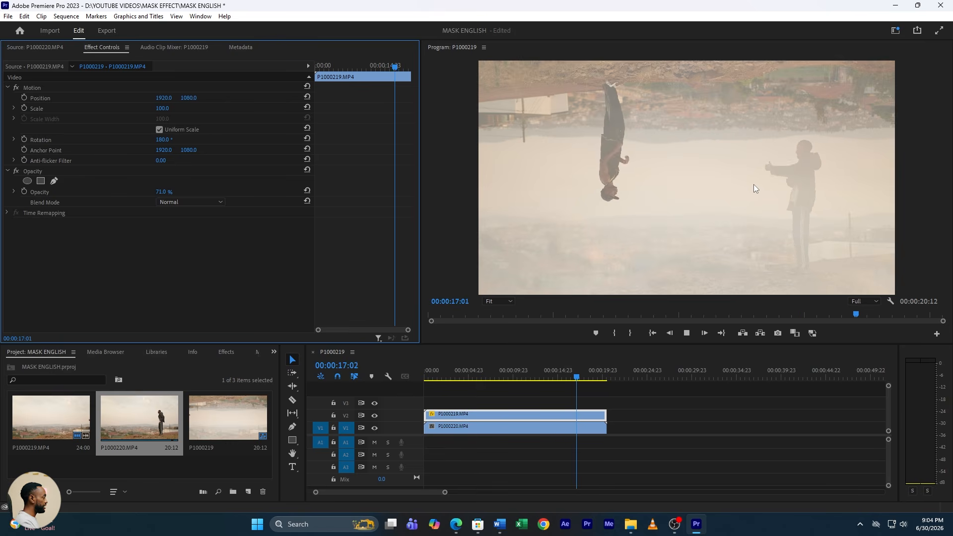
{"action": "key", "text": "space"}
- Start a free-draw opacity mask on the V2 clip, placing points from the left frame edge to just past the upside-down man's head
{"action": "left_click", "coordinate": [478, 377]}
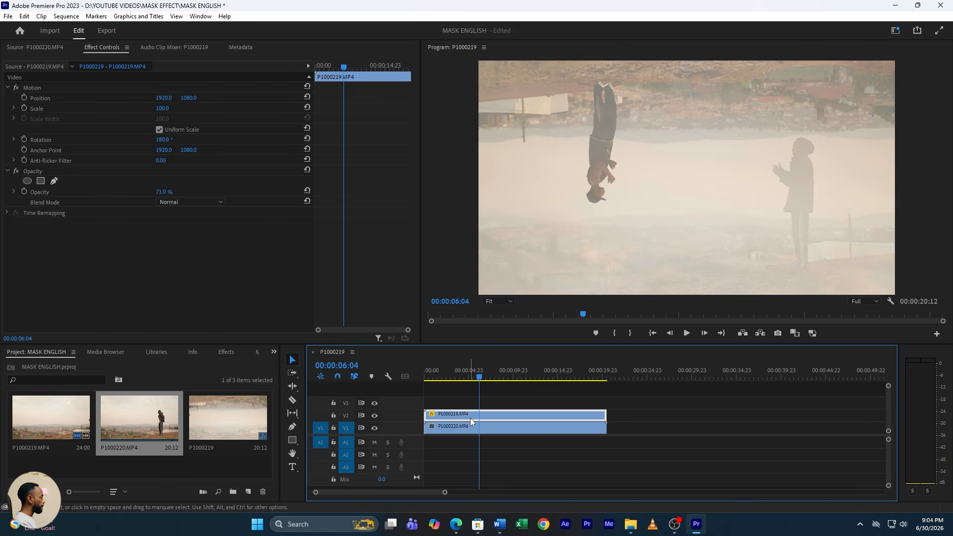
{"action": "left_click", "coordinate": [54, 181]}
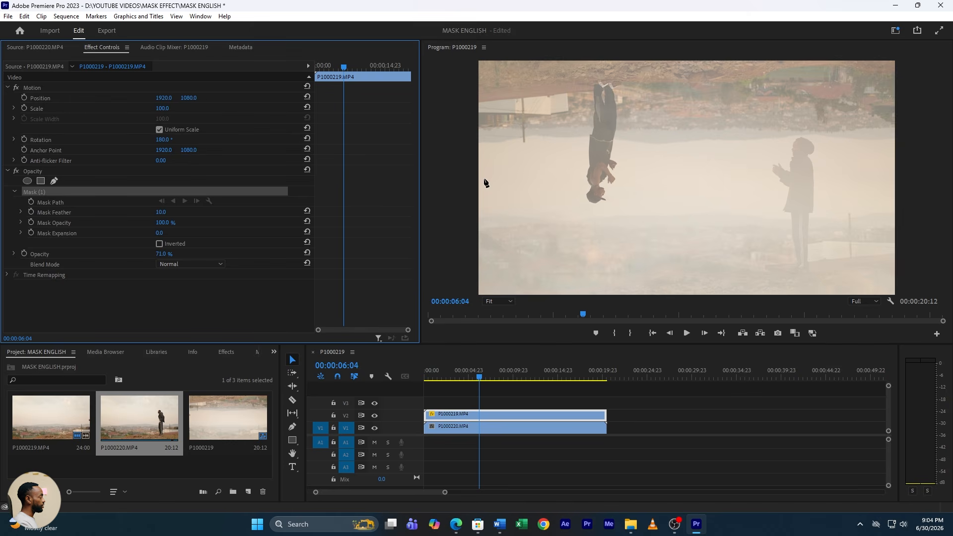
{"action": "left_click", "coordinate": [439, 376]}
{"action": "mouse_move", "coordinate": [443, 373]}
{"action": "left_mouse_down"}
{"action": "mouse_move", "coordinate": [486, 373]}
{"action": "mouse_move", "coordinate": [426, 371]}
{"action": "left_mouse_up"}
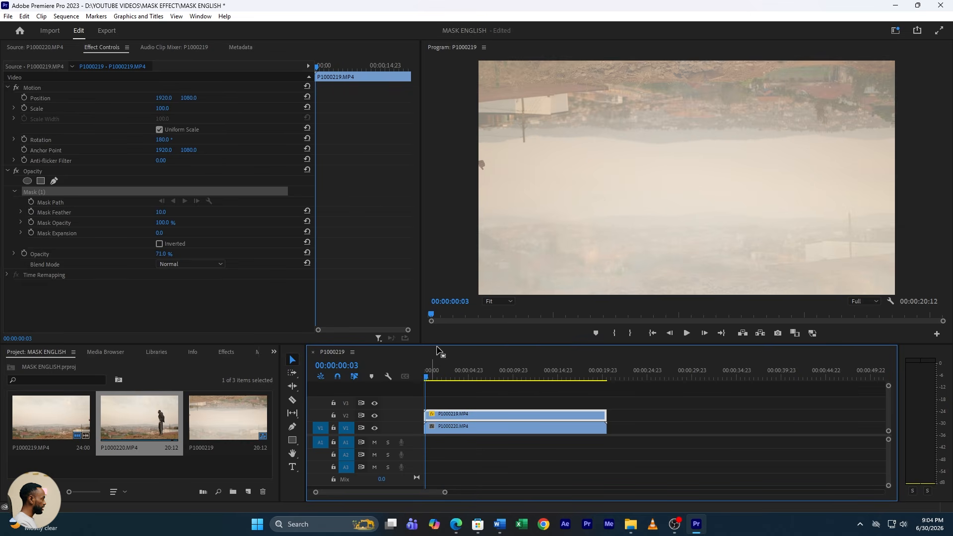
{"action": "left_click", "coordinate": [473, 213]}
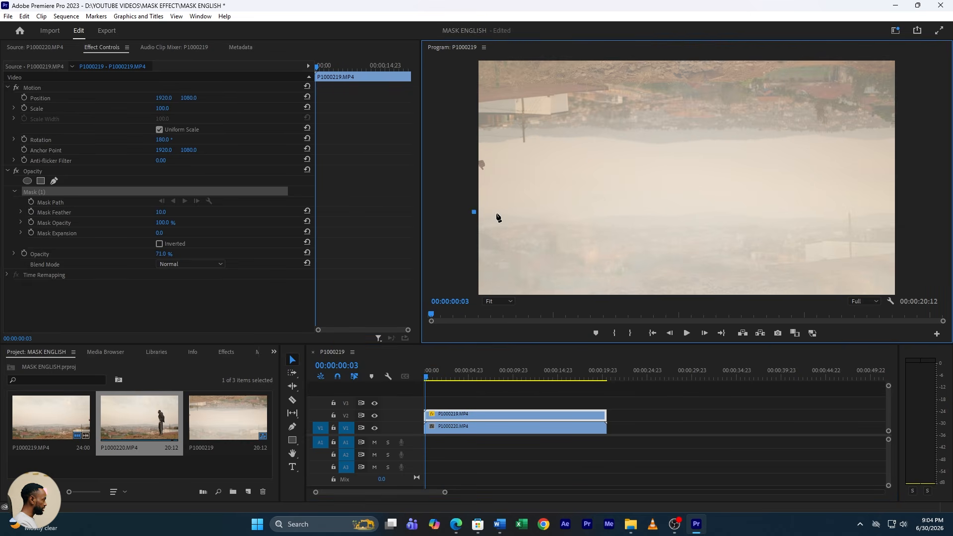
{"action": "left_click", "coordinate": [534, 212]}
{"action": "left_click", "coordinate": [555, 212]}
{"action": "left_click", "coordinate": [616, 211]}
- Continue the mask path in a rising curve between the two figures up to the hooded man's head, using the frame at 00:00:05:05
{"action": "left_click_drag", "start_coordinate": [429, 377], "coordinate": [470, 381]}
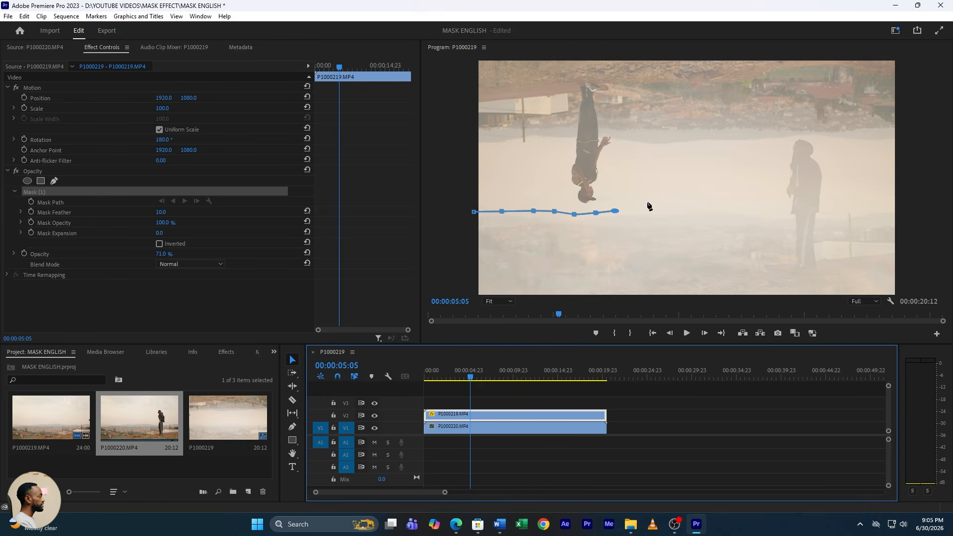
{"action": "left_click", "coordinate": [655, 200]}
{"action": "left_click", "coordinate": [685, 182]}
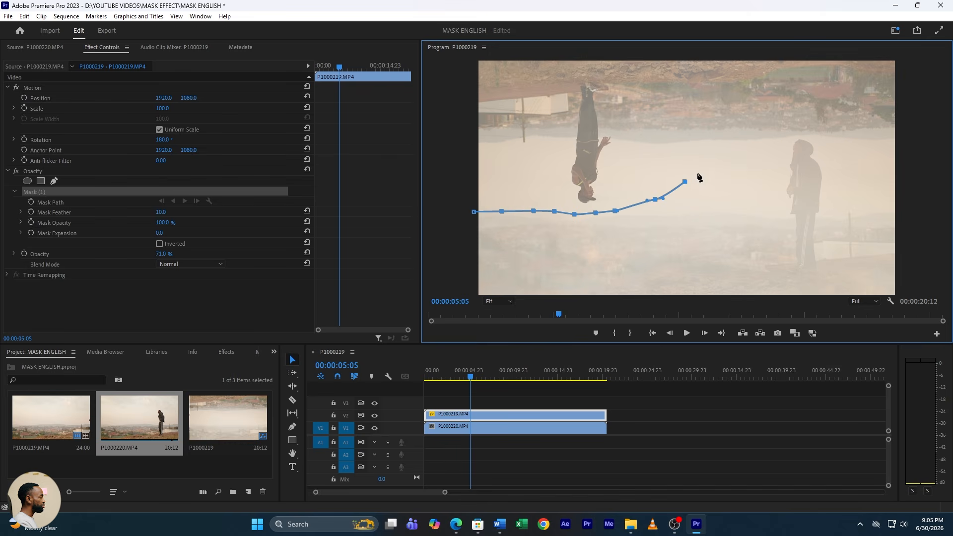
{"action": "left_click", "coordinate": [712, 164]}
{"action": "left_click", "coordinate": [752, 148]}
{"action": "left_click", "coordinate": [779, 142]}
{"action": "left_click", "coordinate": [798, 137]}
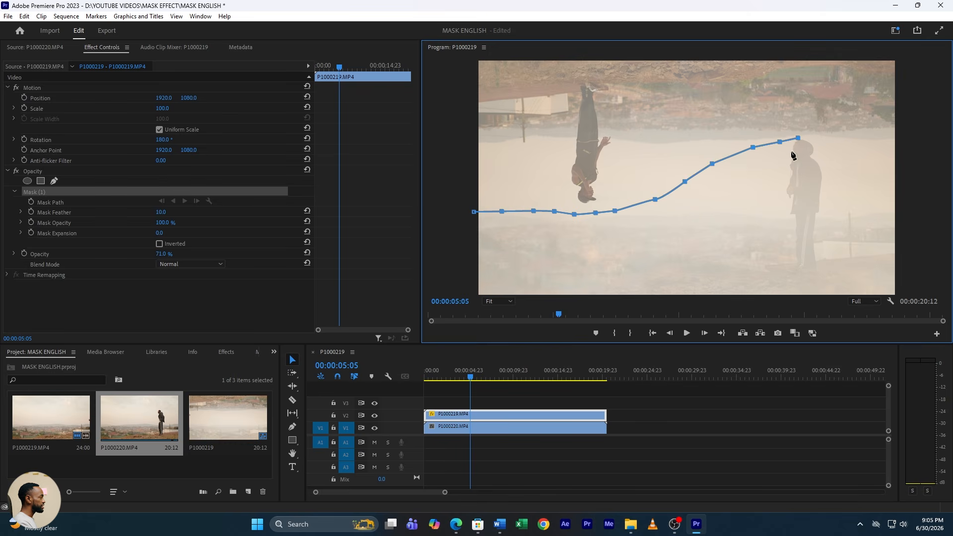
- Extend the mask path over the hooded man's head towards the right frame edge, using the frame at 00:00:09:04
{"action": "left_click_drag", "start_coordinate": [472, 380], "coordinate": [506, 381]}
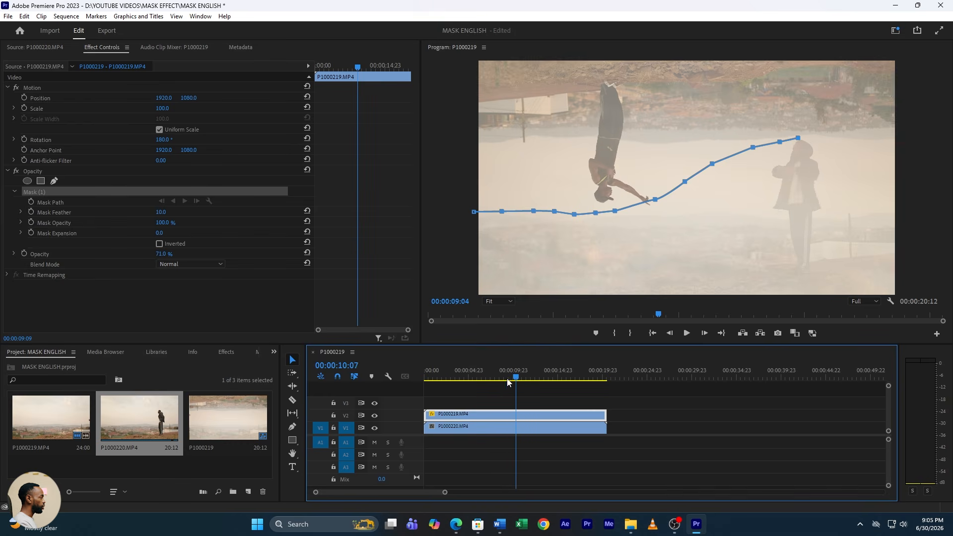
{"action": "left_click", "coordinate": [797, 138]}
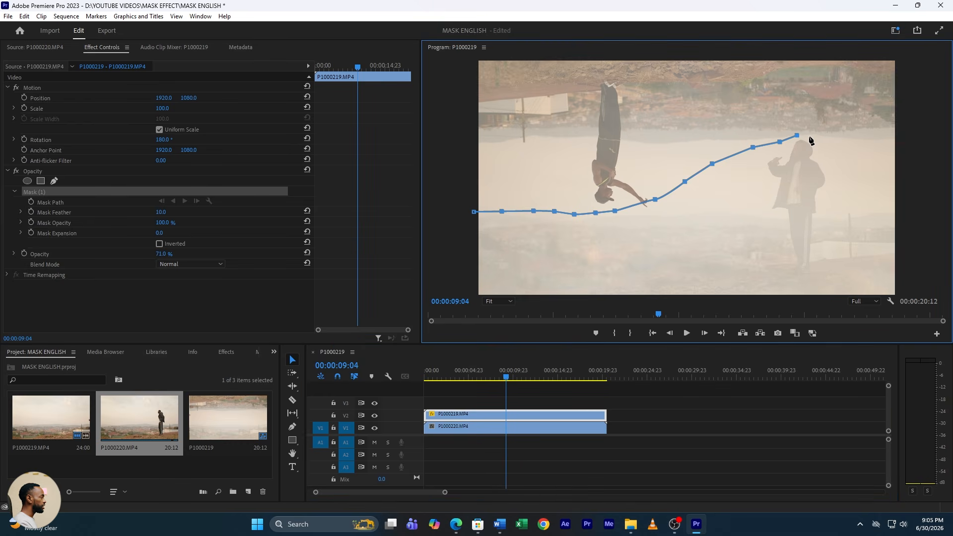
{"action": "left_click", "coordinate": [866, 149]}
{"action": "left_click_drag", "start_coordinate": [866, 150], "coordinate": [868, 149]}
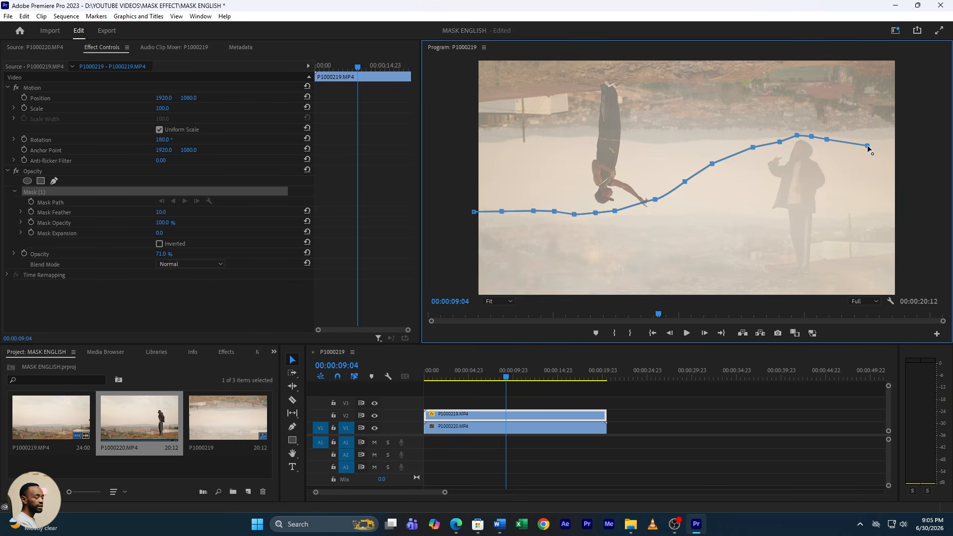
- Adjust and add mask points near the right frame edge so the path clears the hooded man's head at 00:00:04:00
{"action": "left_click", "coordinate": [502, 378]}
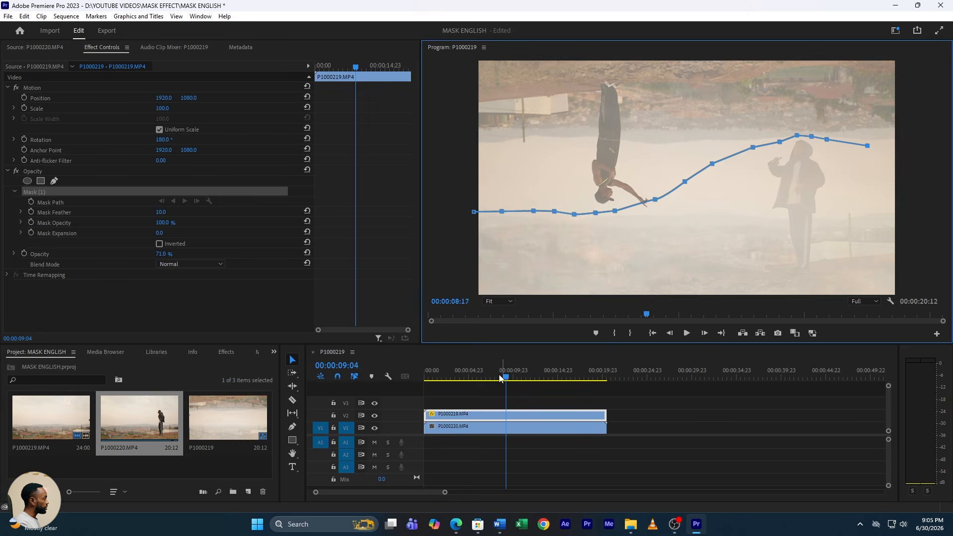
{"action": "left_click_drag", "start_coordinate": [500, 379], "coordinate": [461, 383]}
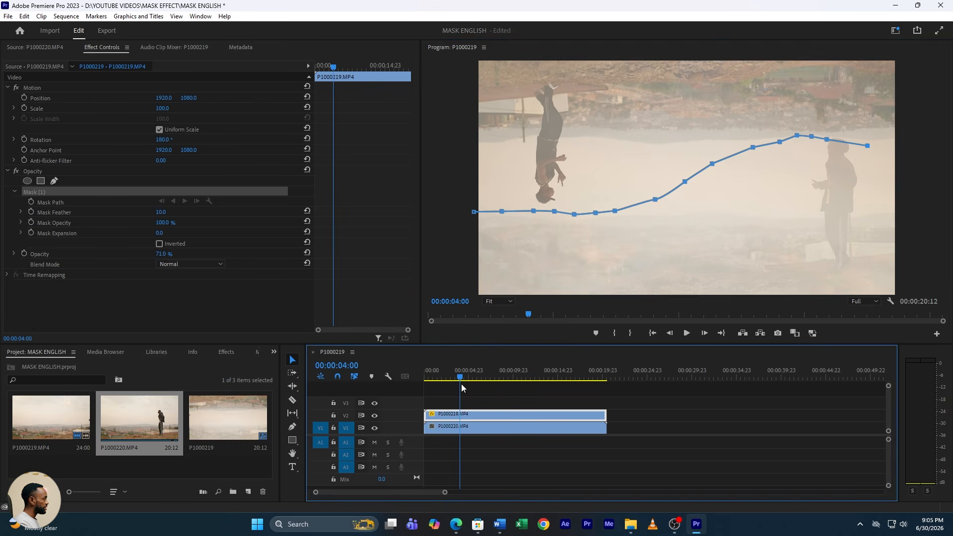
{"action": "left_click", "coordinate": [835, 142]}
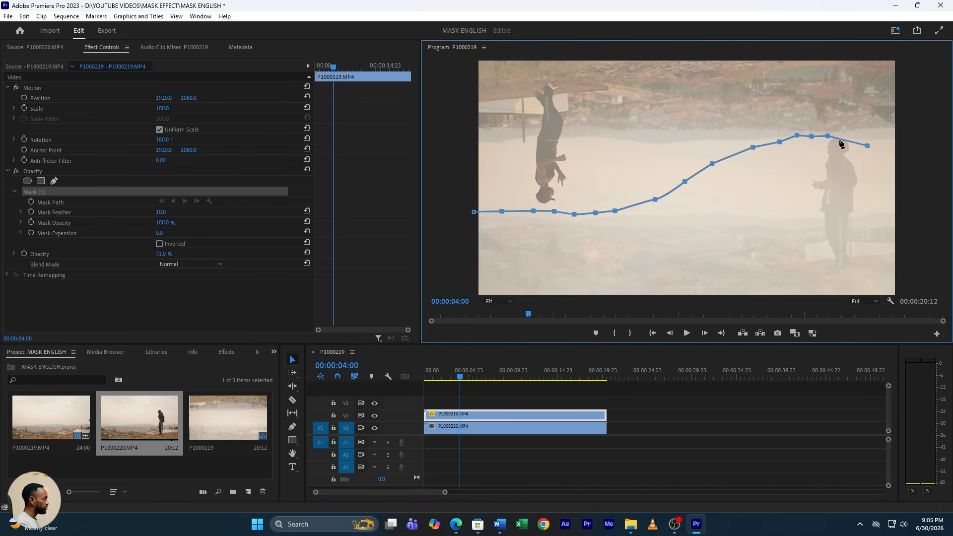
{"action": "left_click", "coordinate": [840, 141], "text": "ctrl"}
{"action": "left_click_drag", "start_coordinate": [867, 147], "coordinate": [845, 138]}
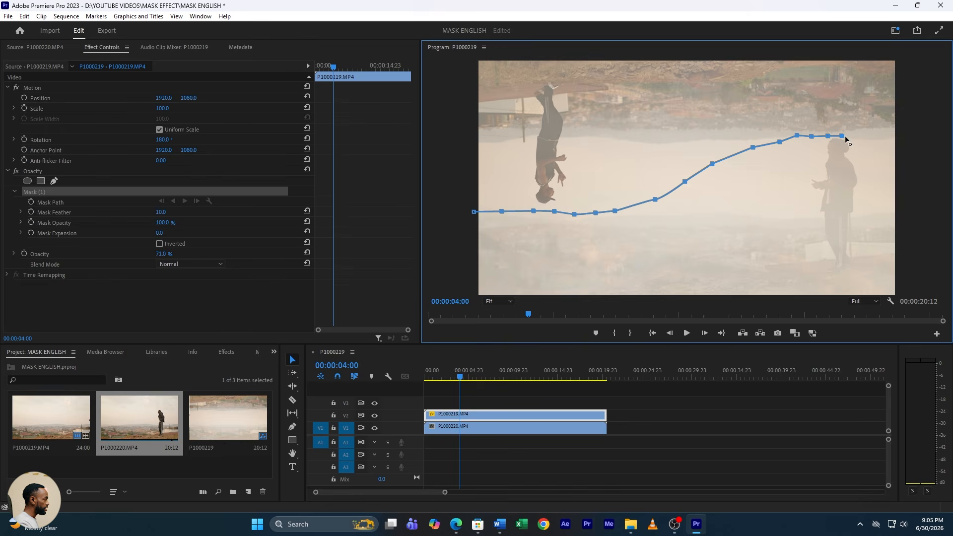
{"action": "left_click", "coordinate": [867, 141]}
- Extend the mask path to the right frame edge, close it around the top of the frame, and play back the masked result
{"action": "left_click", "coordinate": [458, 377]}
{"action": "left_click_drag", "start_coordinate": [458, 377], "coordinate": [458, 375]}
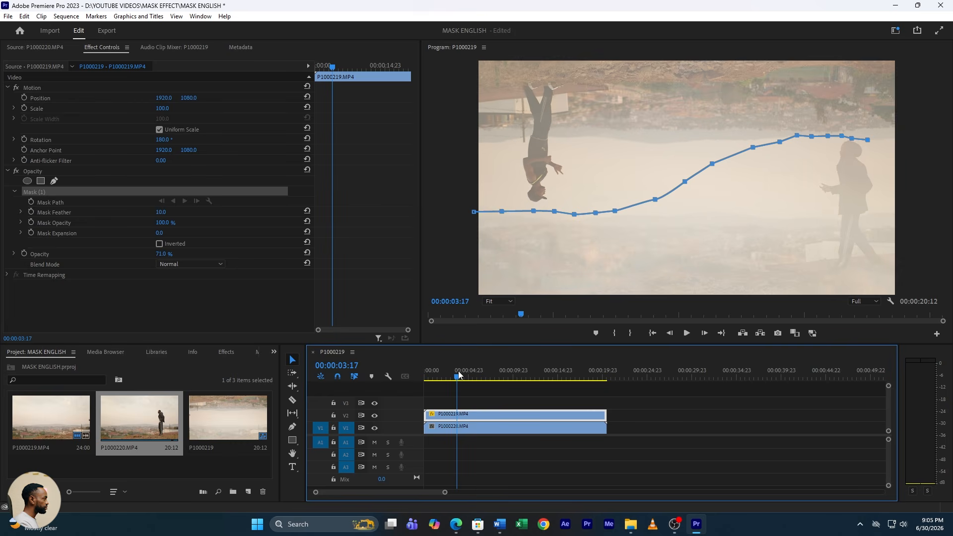
{"action": "left_click", "coordinate": [878, 139]}
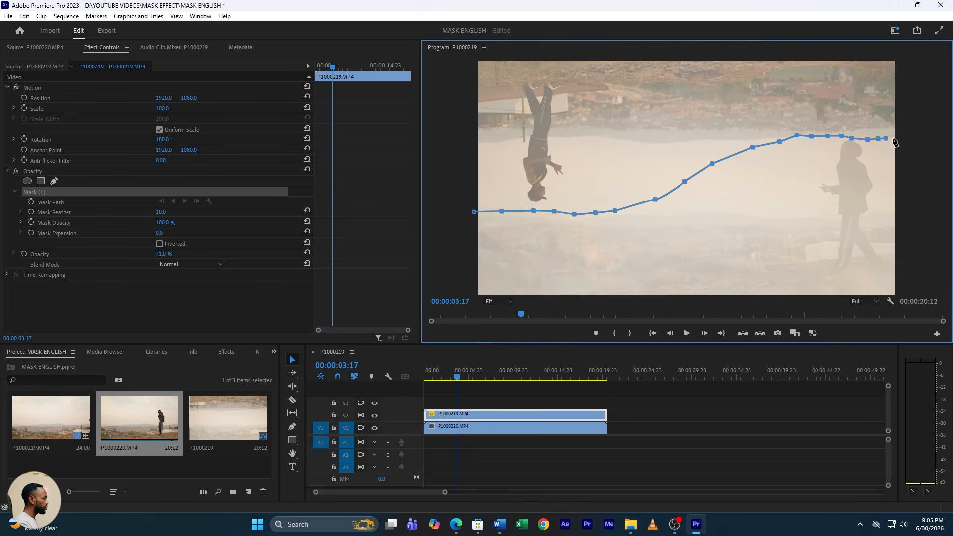
{"action": "left_click", "coordinate": [896, 60]}
{"action": "left_click", "coordinate": [473, 211]}
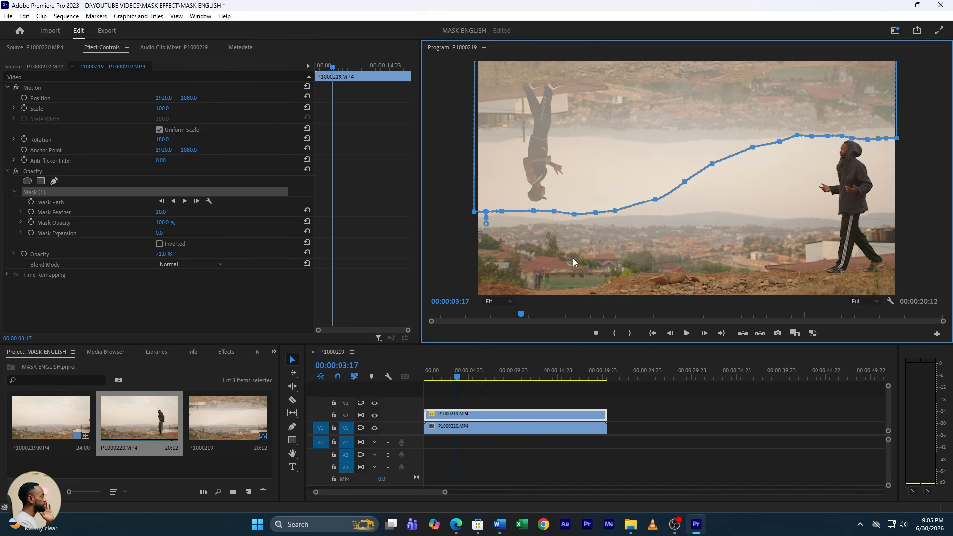
{"action": "key", "text": "space"}
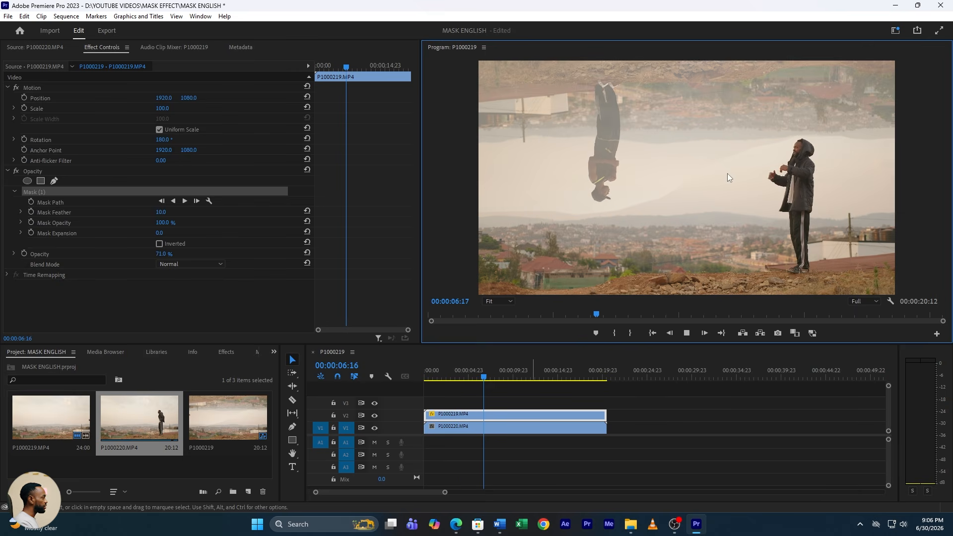
{"action": "key", "text": "space"}
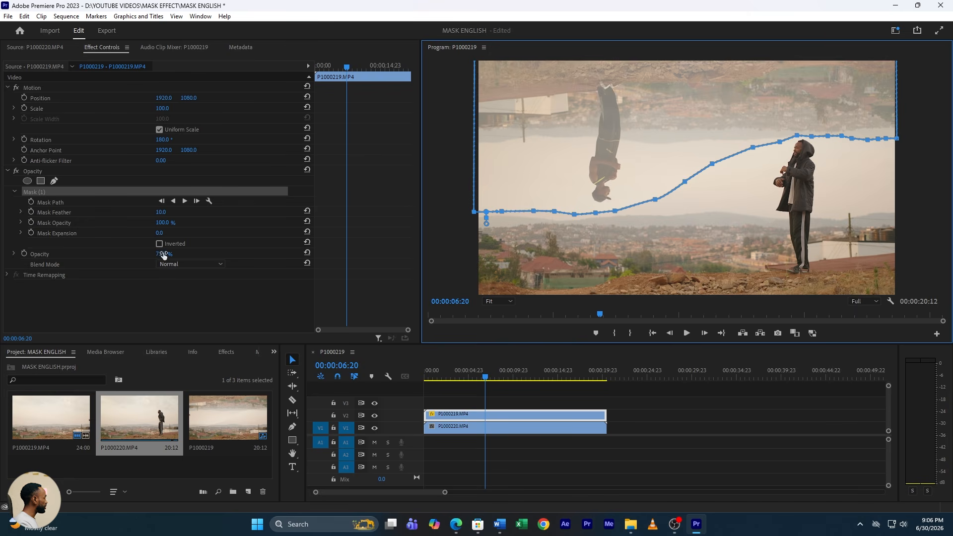
- Raise the upper clip's opacity to 100% and play back the blended composite
{"action": "left_click_drag", "start_coordinate": [164, 254], "coordinate": [208, 254]}
{"action": "left_click", "coordinate": [621, 414]}
{"action": "key", "text": "space"}
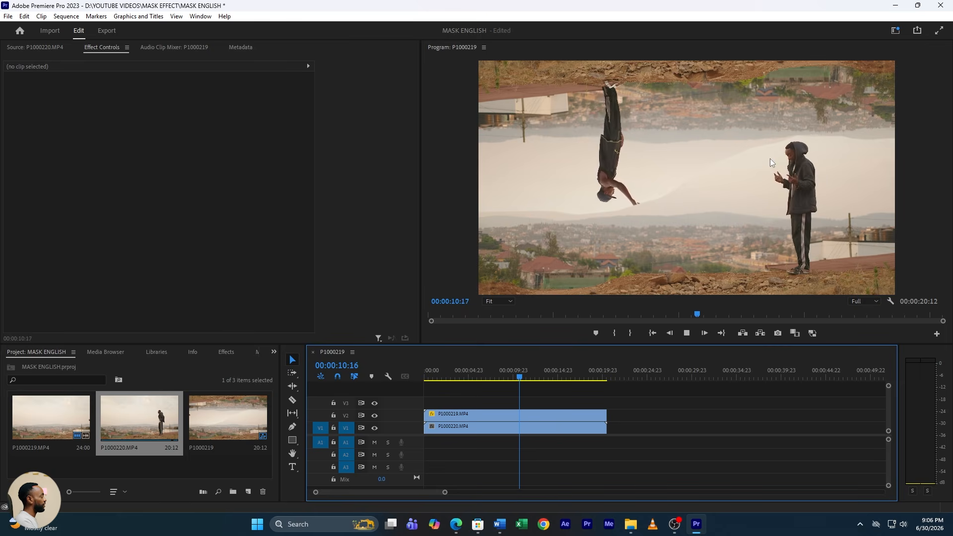
- Lower the mask path around the upside-down man's outstretched hand at 00:00:10:13, and play back the adjusted area
{"action": "left_click", "coordinate": [527, 378]}
{"action": "left_click_drag", "start_coordinate": [527, 378], "coordinate": [518, 380]}
{"action": "left_click", "coordinate": [518, 415]}
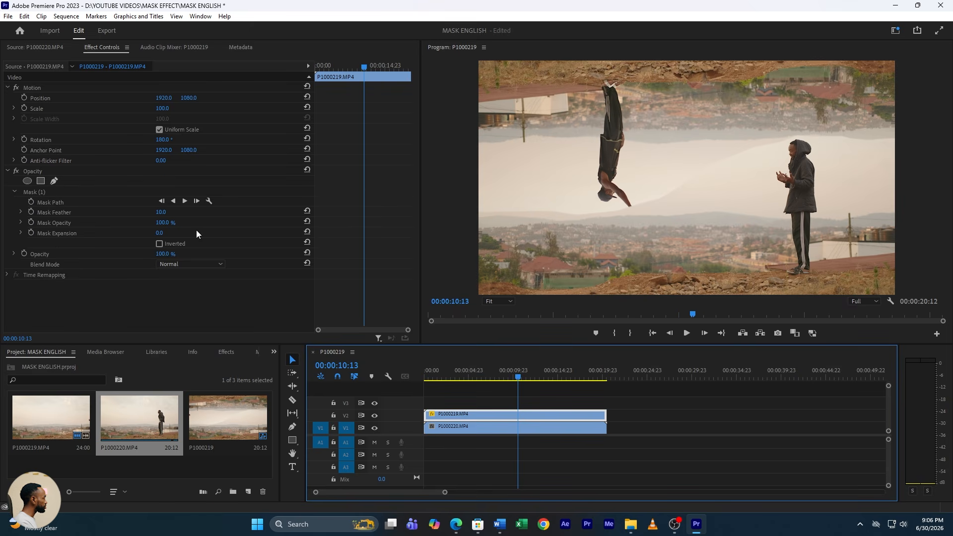
{"action": "left_click", "coordinate": [40, 192]}
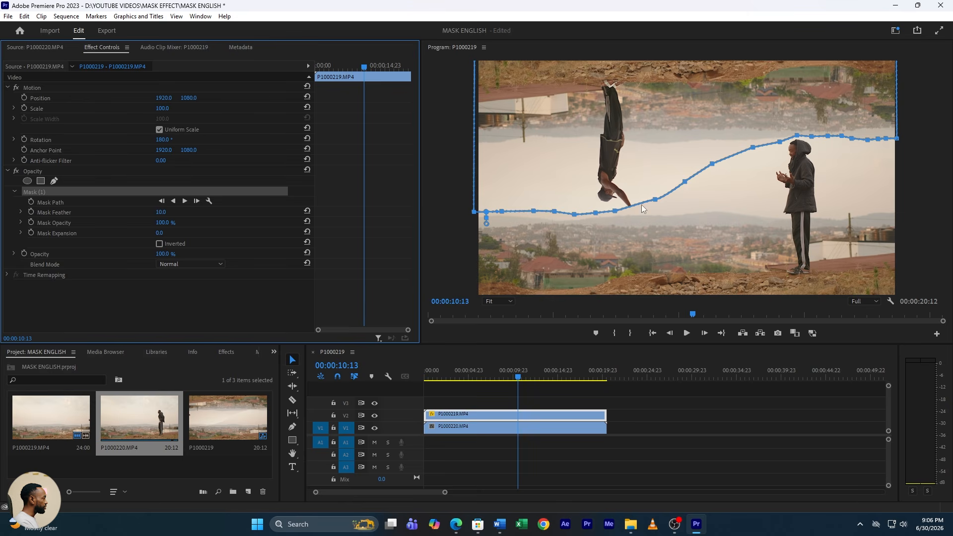
{"action": "left_click_drag", "start_coordinate": [654, 199], "coordinate": [661, 207]}
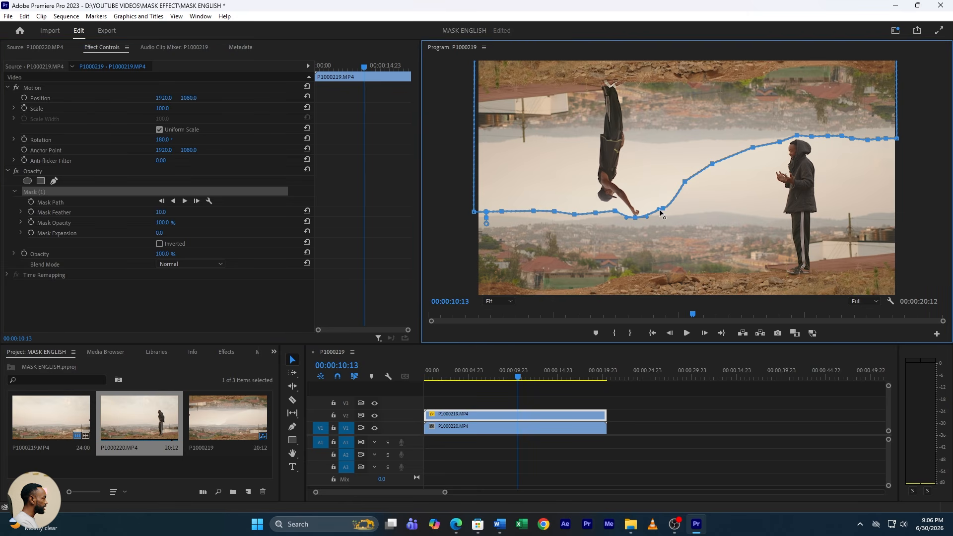
{"action": "key", "text": "space"}
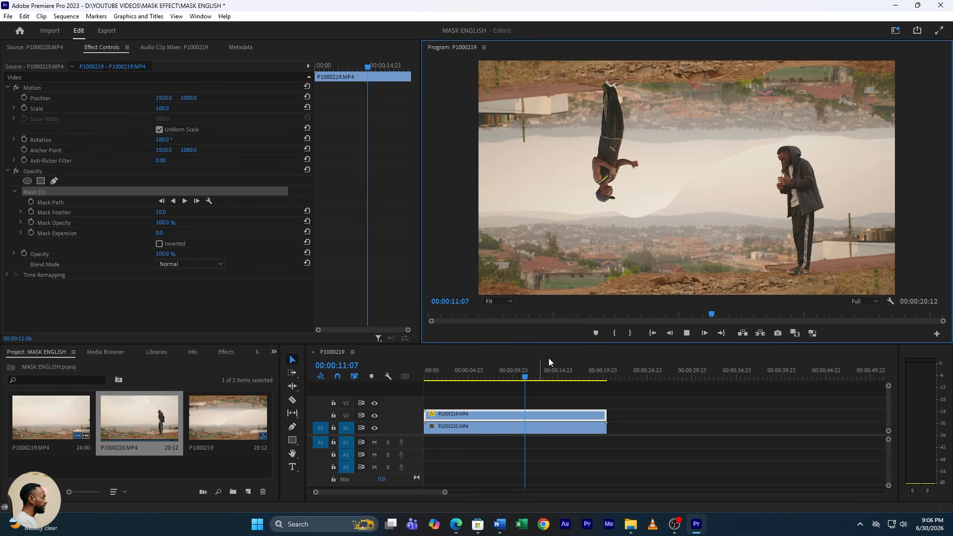
{"action": "key", "text": "space"}
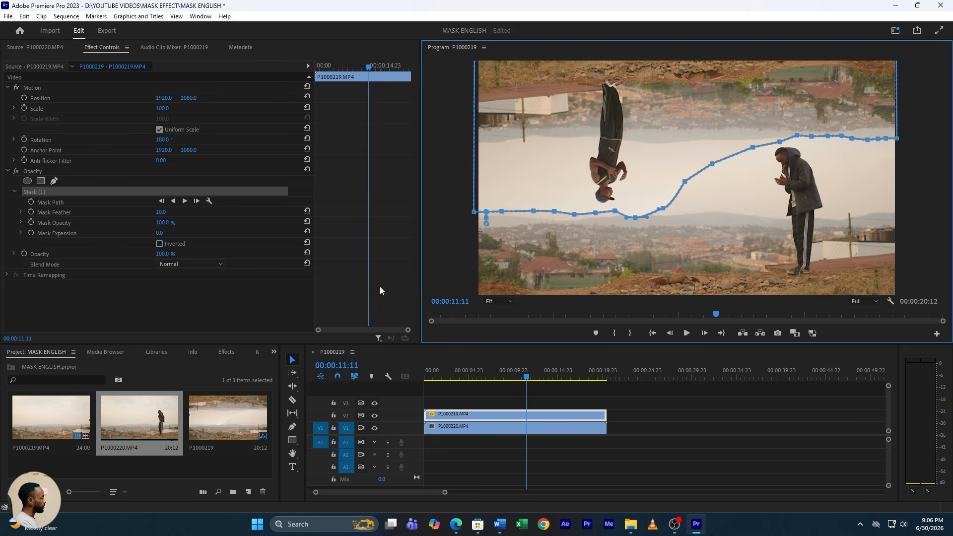
- Set the upper clip's mask feather to 128 to soften the seam in the sky
{"action": "left_click", "coordinate": [636, 446]}
{"action": "left_click", "coordinate": [516, 414]}
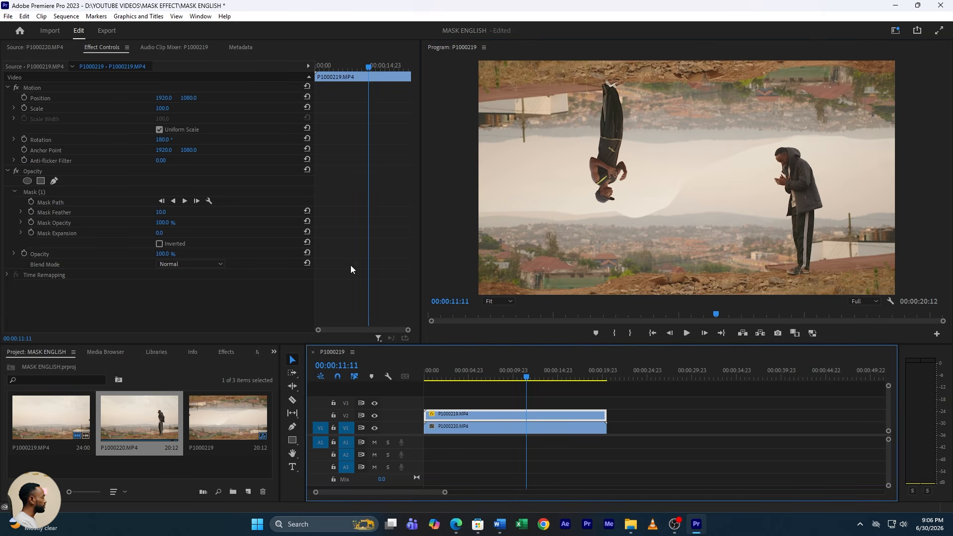
{"action": "left_click_drag", "start_coordinate": [162, 212], "coordinate": [173, 213]}
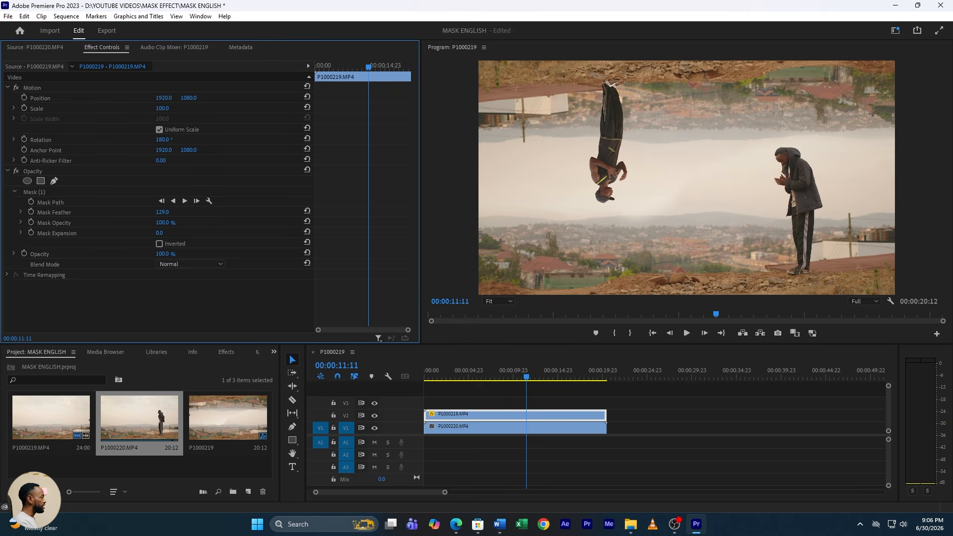
- Play the sequence from the start and scrub through it to check the feathered mirrored-world composite
{"action": "left_click", "coordinate": [439, 380]}
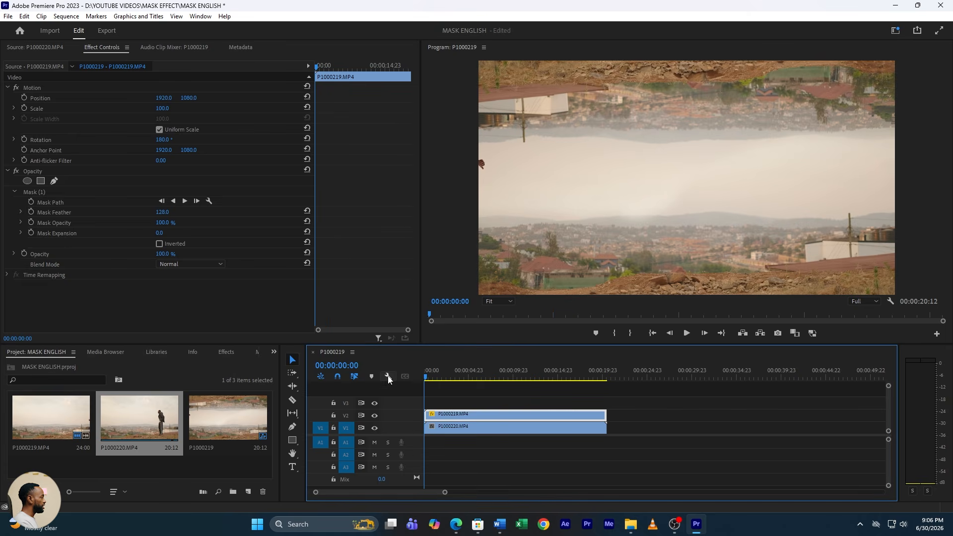
{"action": "key", "text": "space"}
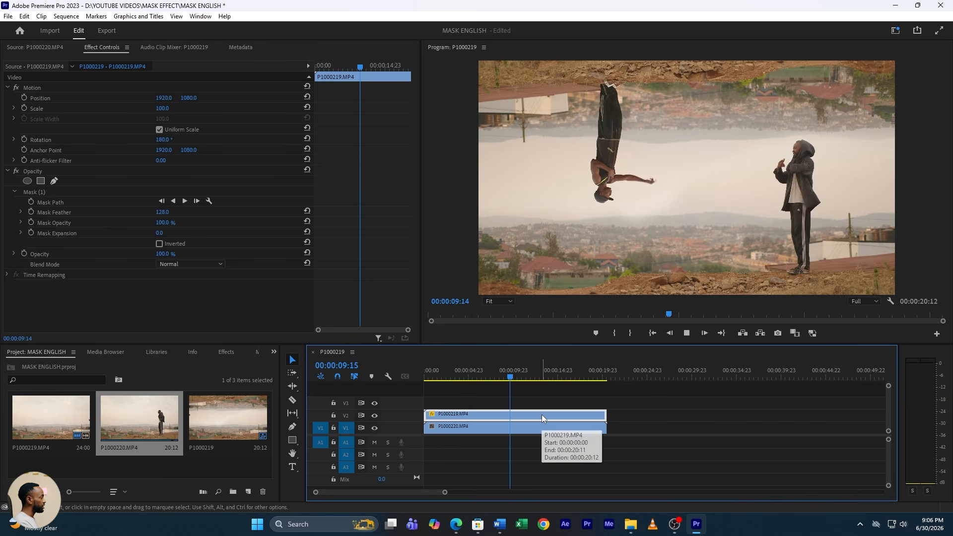
{"action": "left_click", "coordinate": [546, 376]}
{"action": "left_click_drag", "start_coordinate": [556, 374], "coordinate": [480, 381]}
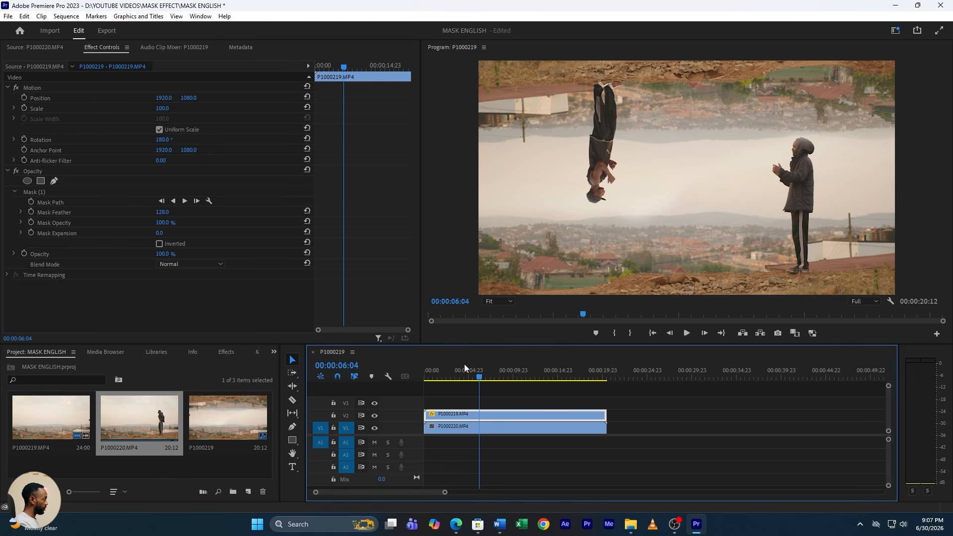
{"action": "left_click_drag", "start_coordinate": [445, 370], "coordinate": [479, 372]}
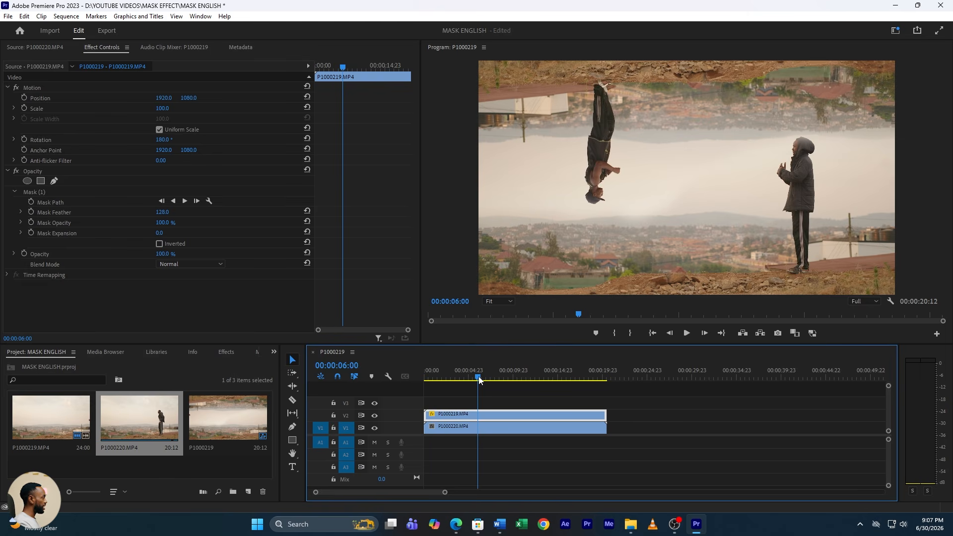